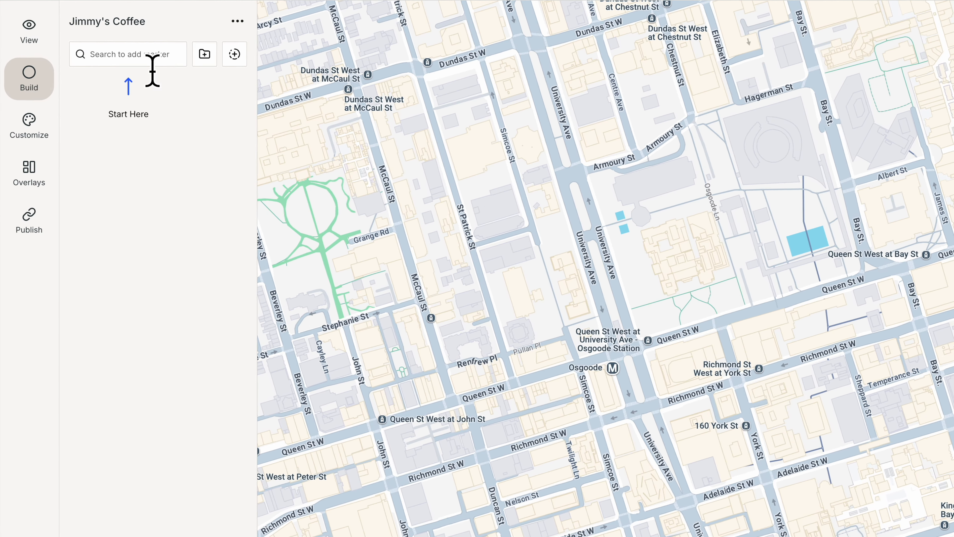
{"action": "left_click", "coordinate": [125, 52]}
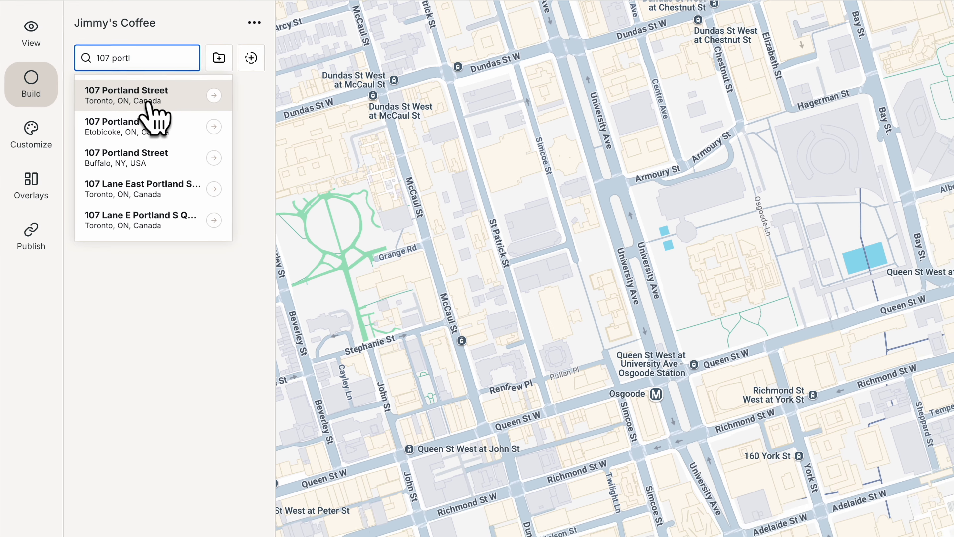
{"action": "left_click", "coordinate": [145, 100]}
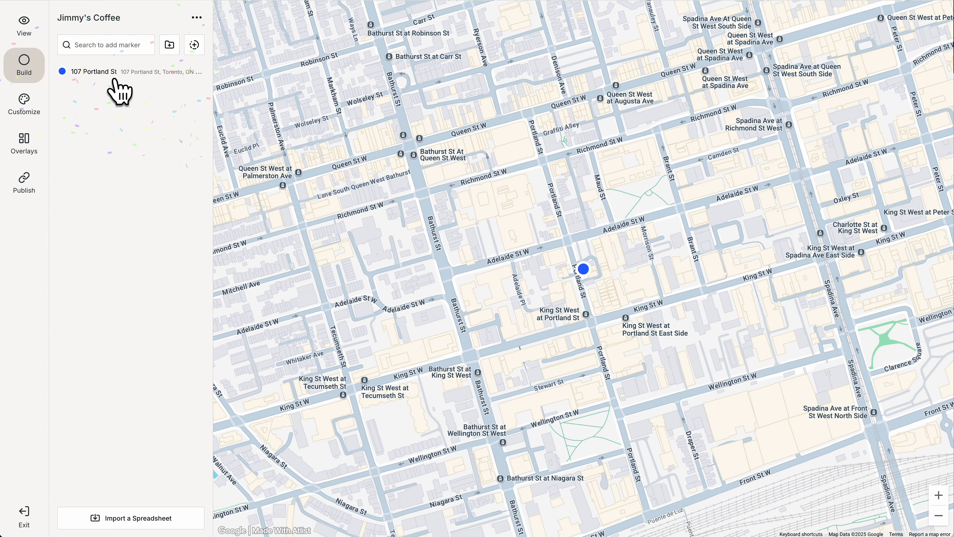
Step: Paste a note about Portland Street becoming a start-up hub into the marker's Notes
{"action": "left_click", "coordinate": [584, 269]}
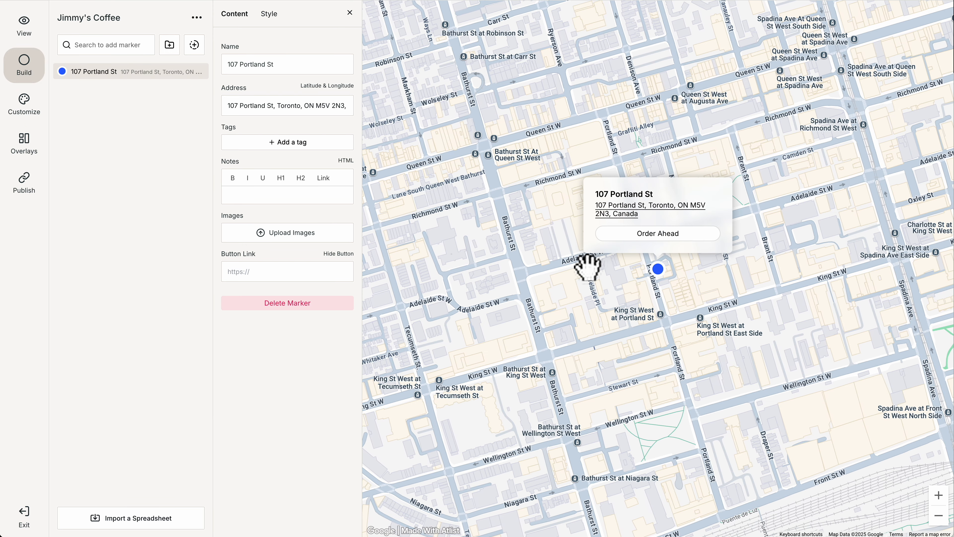
{"action": "left_click", "coordinate": [303, 195]}
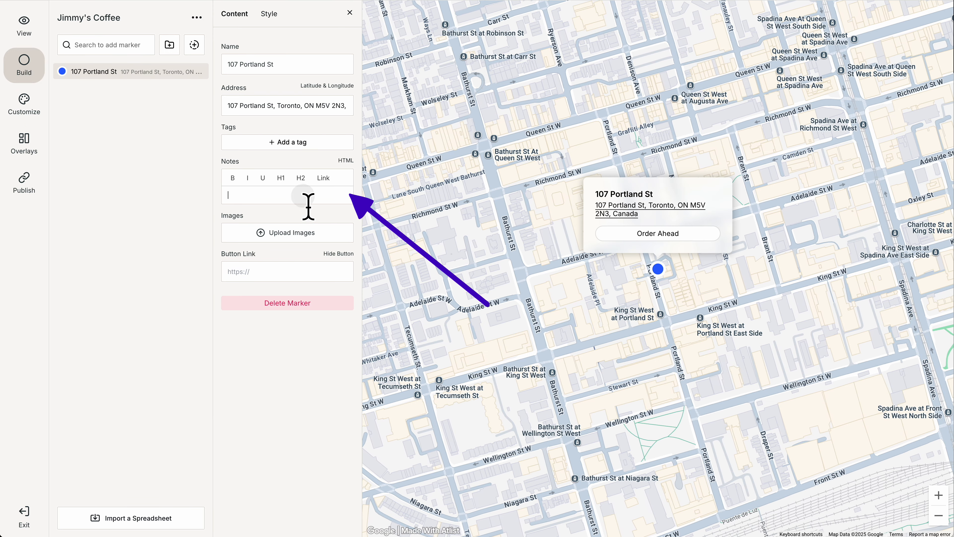
{"action": "type", "text": "Portland, which was once a quiet street, has become a hub for start-ups, architecture firms and restaurants. We're proud to be part of the neighbourhood!"}
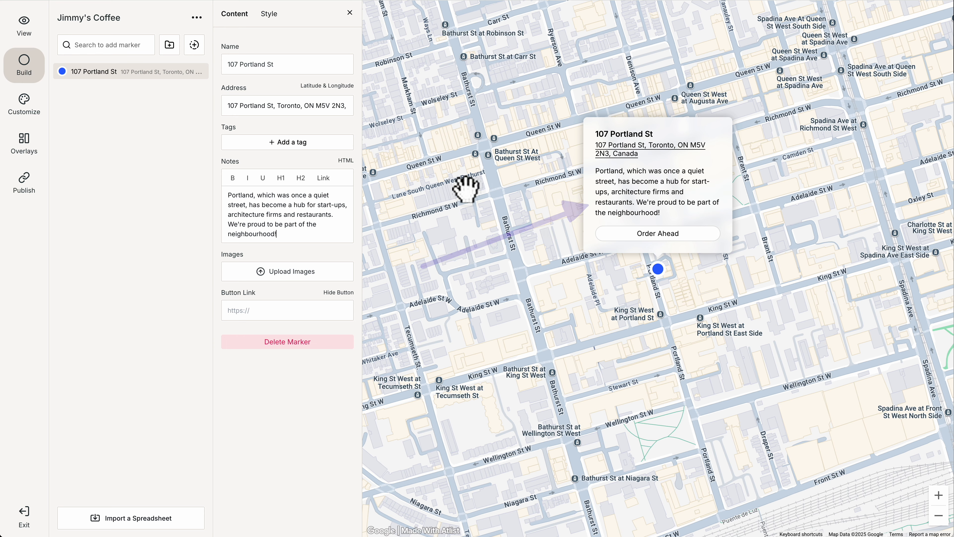
{"action": "scroll", "coordinate": [465, 190], "scroll_direction": "down", "scroll_amount": 5}
{"action": "left_click", "coordinate": [392, 77]}
{"action": "left_click", "coordinate": [194, 47]}
Step: Drop a marker on Dundas St W and rename it 'Dundas Location'
{"action": "left_click", "coordinate": [353, 174]}
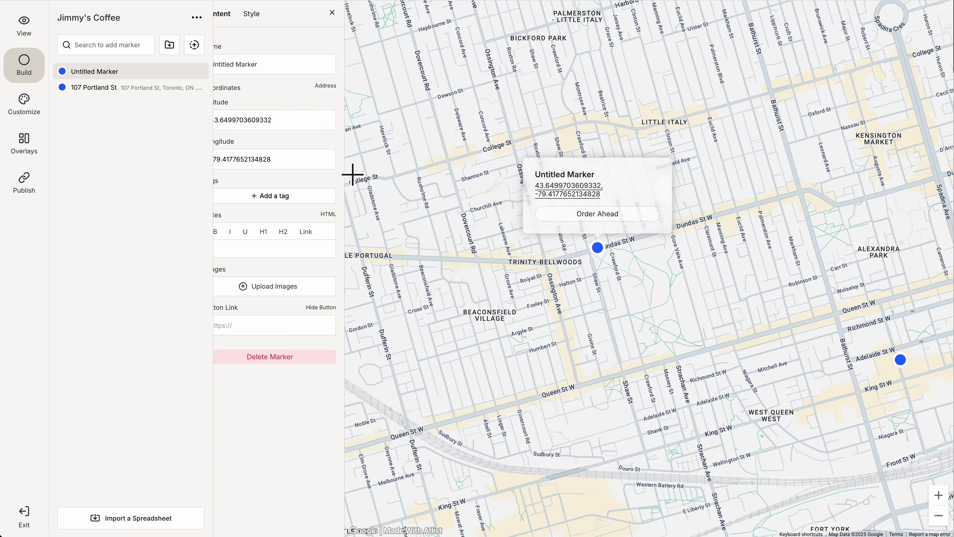
{"action": "triple_click", "coordinate": [287, 64]}
{"action": "type", "text": "Dundas Location"}
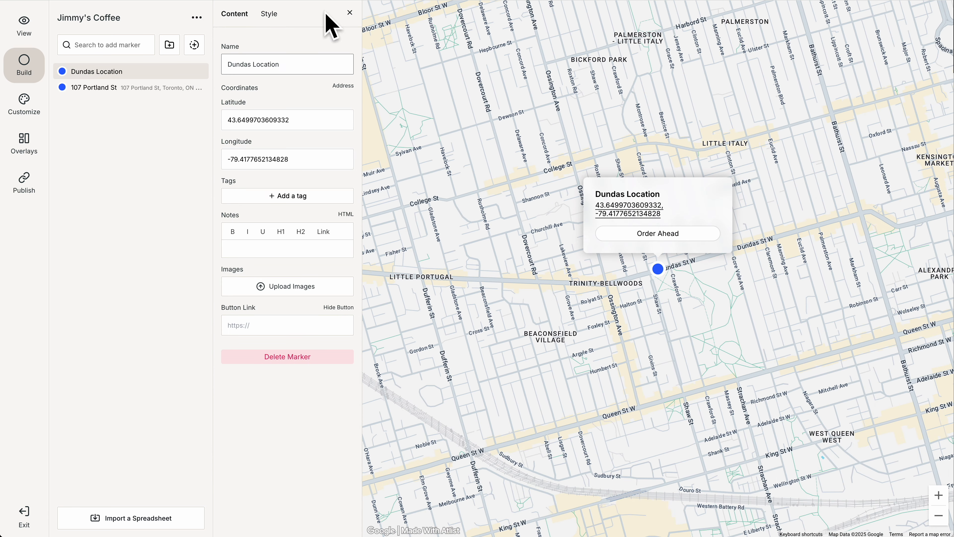
{"action": "left_click", "coordinate": [350, 13]}
{"action": "left_click_drag", "start_coordinate": [565, 196], "coordinate": [460, 164]}
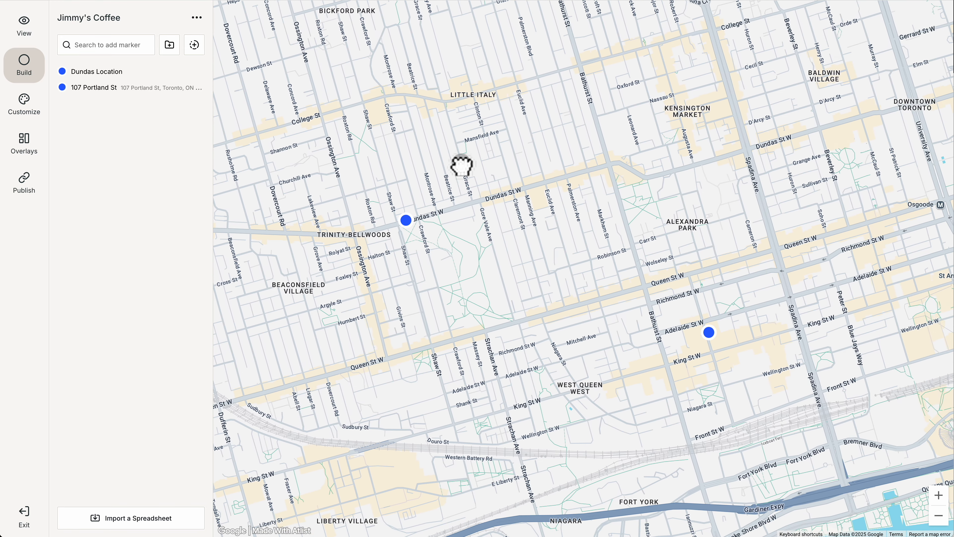
Step: Create 'Coming Soon' and 'Open Now' groups and move Dundas Location into Open Now
{"action": "left_click", "coordinate": [169, 44]}
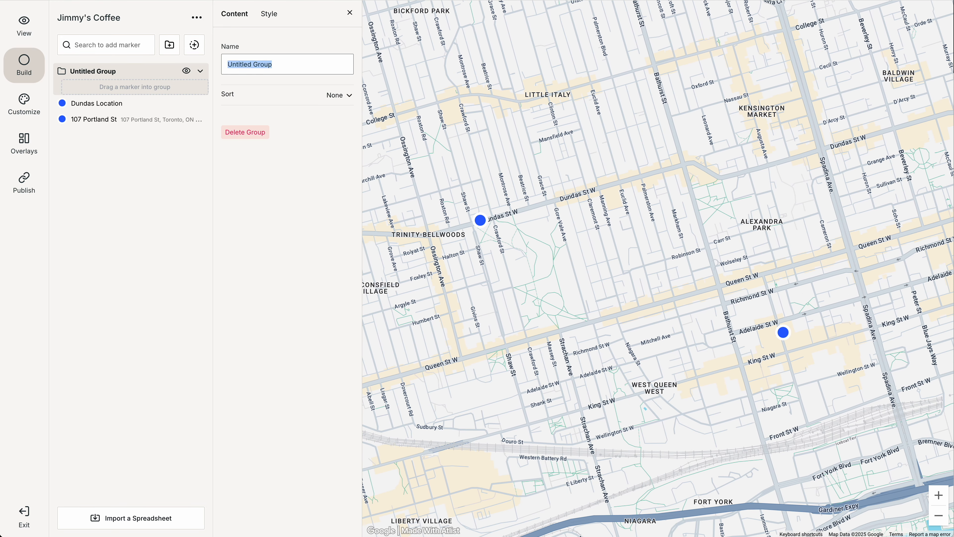
{"action": "type", "text": "Coming Soon"}
{"action": "left_click", "coordinate": [169, 45]}
{"action": "type", "text": "Open Now"}
{"action": "mouse_move", "coordinate": [99, 135]}
{"action": "left_mouse_down"}
{"action": "mouse_move", "coordinate": [115, 98]}
{"action": "mouse_move", "coordinate": [108, 135]}
{"action": "left_mouse_up"}
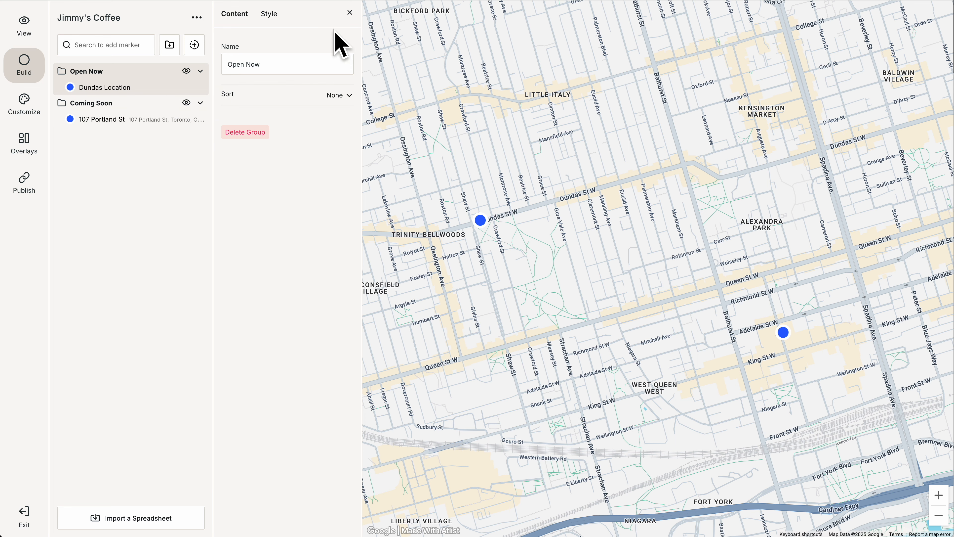
{"action": "left_click", "coordinate": [350, 13]}
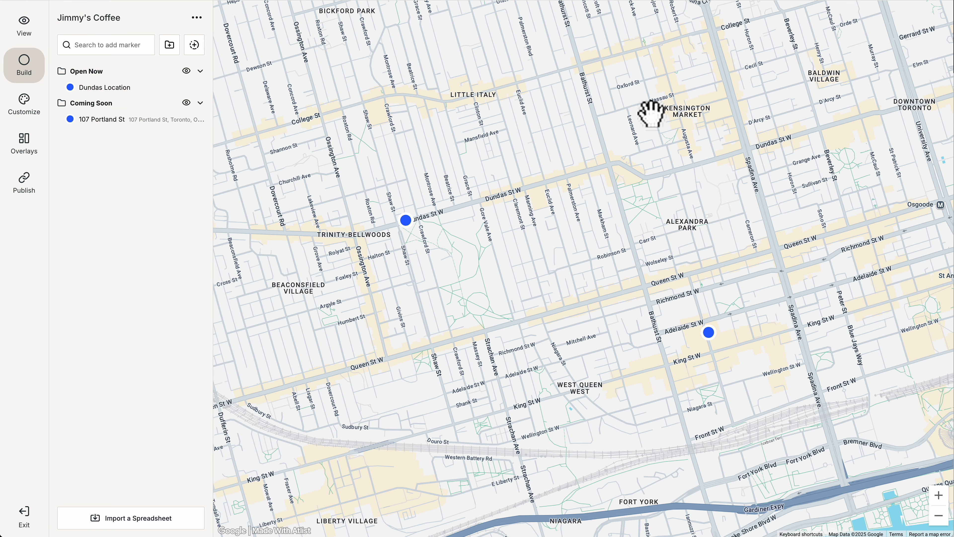
Step: Upload icon.png as the custom coffee-cup marker and enlarge it to 66px
{"action": "left_click", "coordinate": [25, 109]}
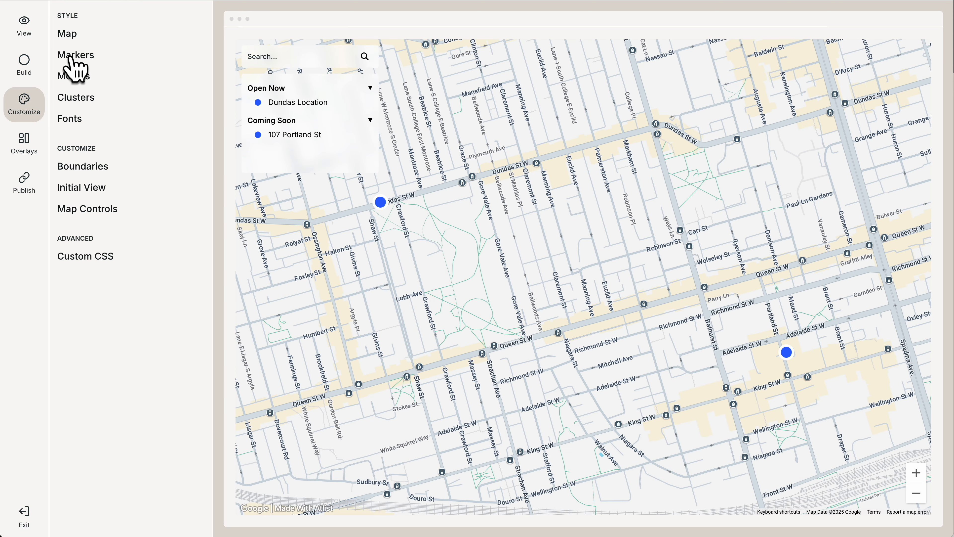
{"action": "left_click", "coordinate": [73, 57]}
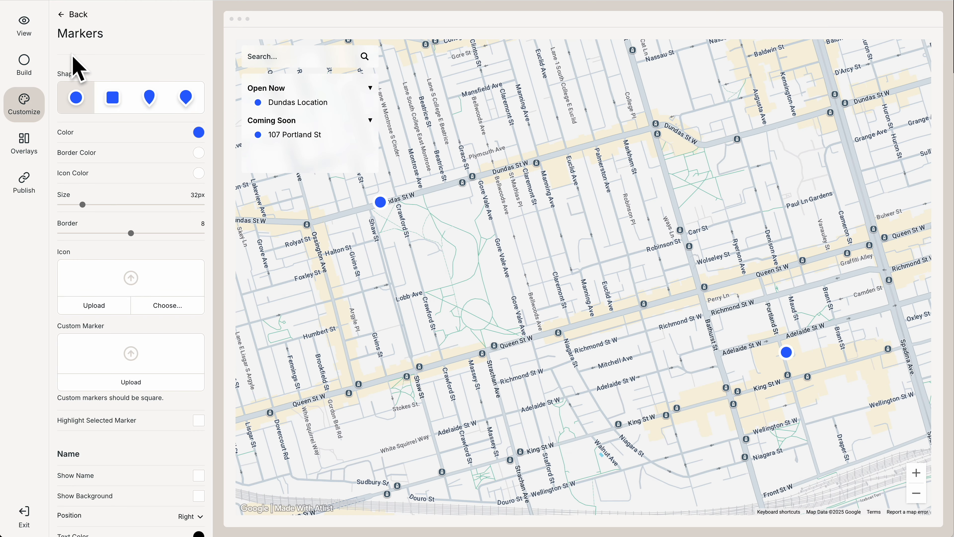
{"action": "left_click", "coordinate": [114, 382]}
{"action": "key", "text": "Down"}
{"action": "key", "text": "Return"}
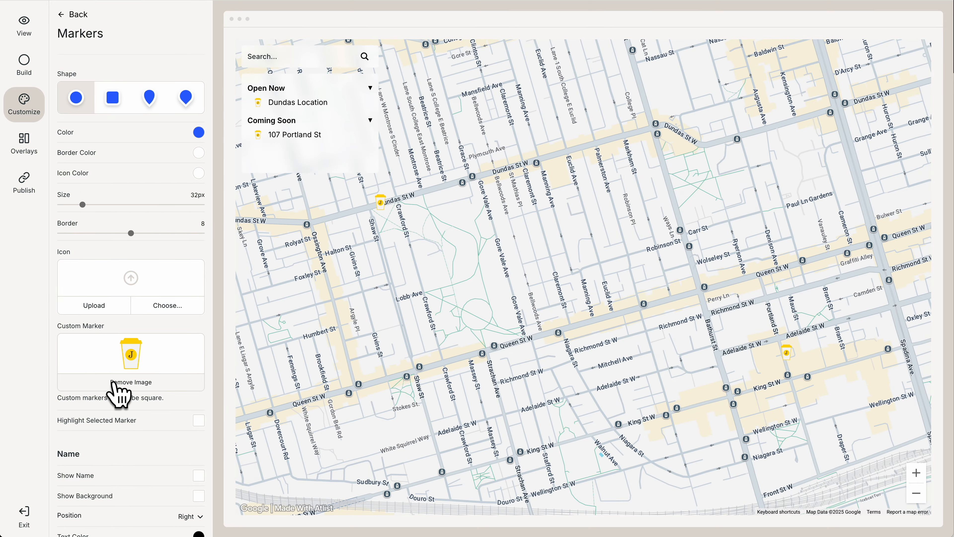
{"action": "left_click_drag", "start_coordinate": [82, 204], "coordinate": [113, 209]}
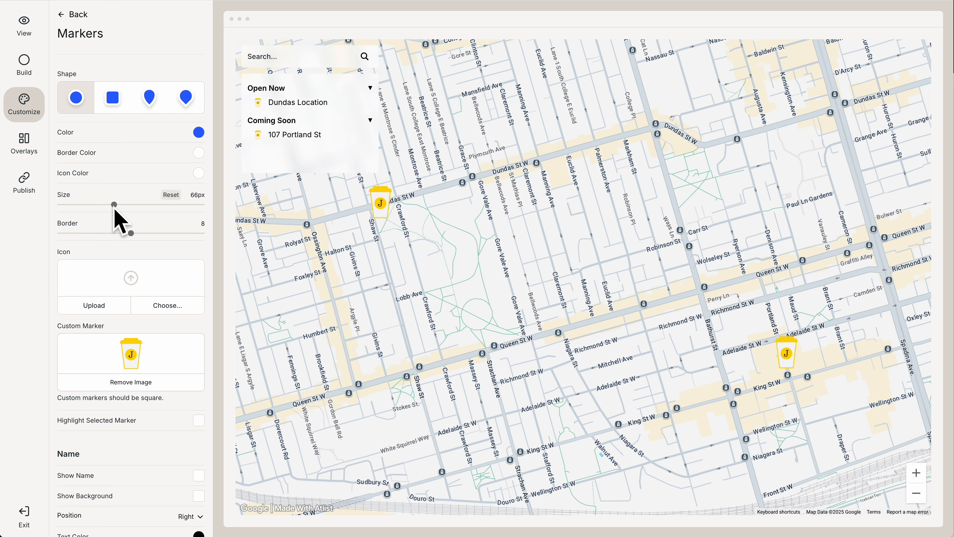
{"action": "left_click", "coordinate": [72, 16]}
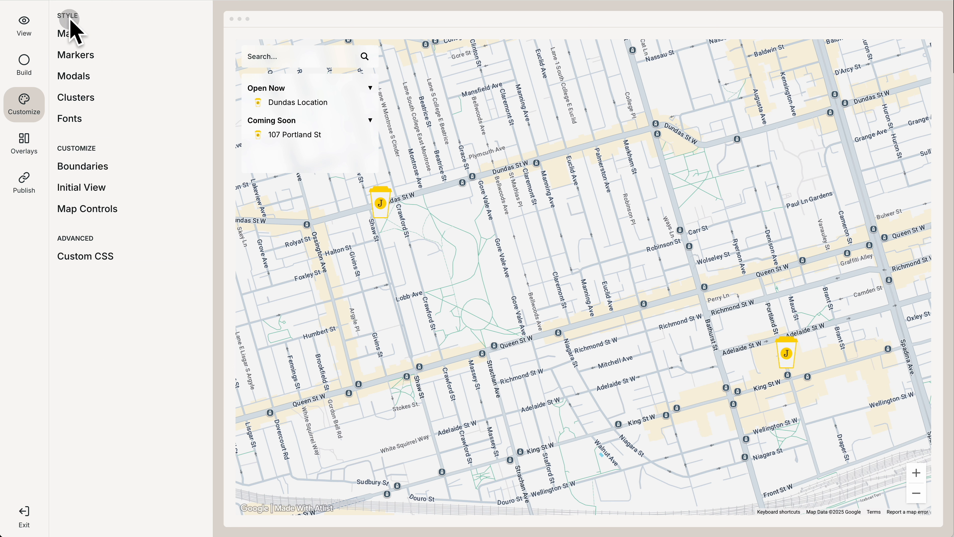
Step: Set the map's Labels option to None to hide all text labels
{"action": "left_click", "coordinate": [80, 33]}
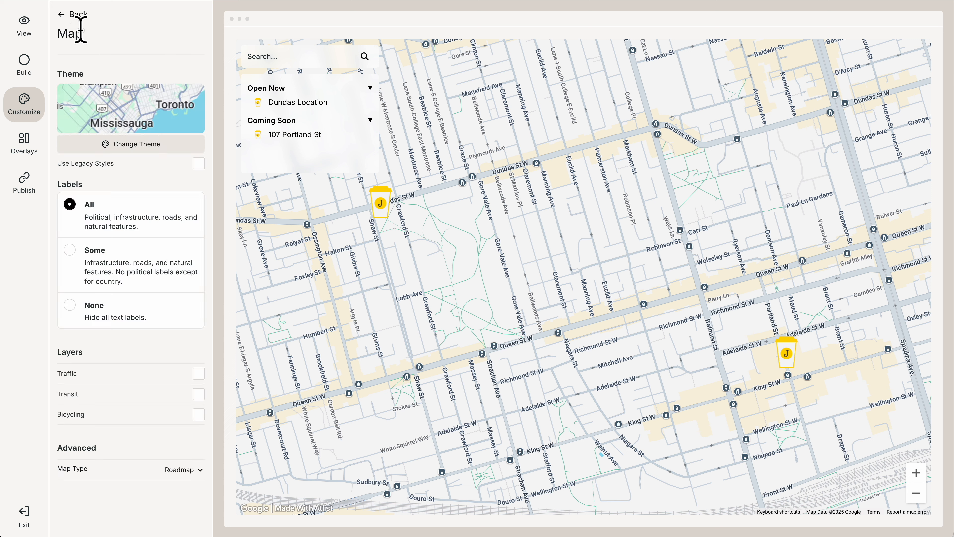
{"action": "left_click", "coordinate": [83, 316]}
{"action": "scroll", "coordinate": [606, 292], "scroll_direction": "down", "scroll_amount": 3}
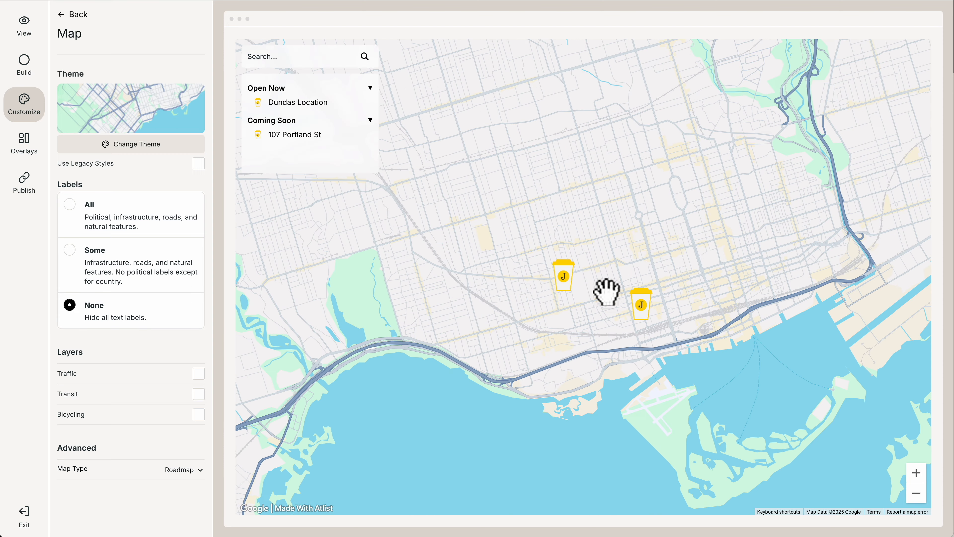
Step: Apply the beige map theme with green parks and blue water, centred on Toronto
{"action": "left_click", "coordinate": [141, 147]}
{"action": "left_click", "coordinate": [133, 178]}
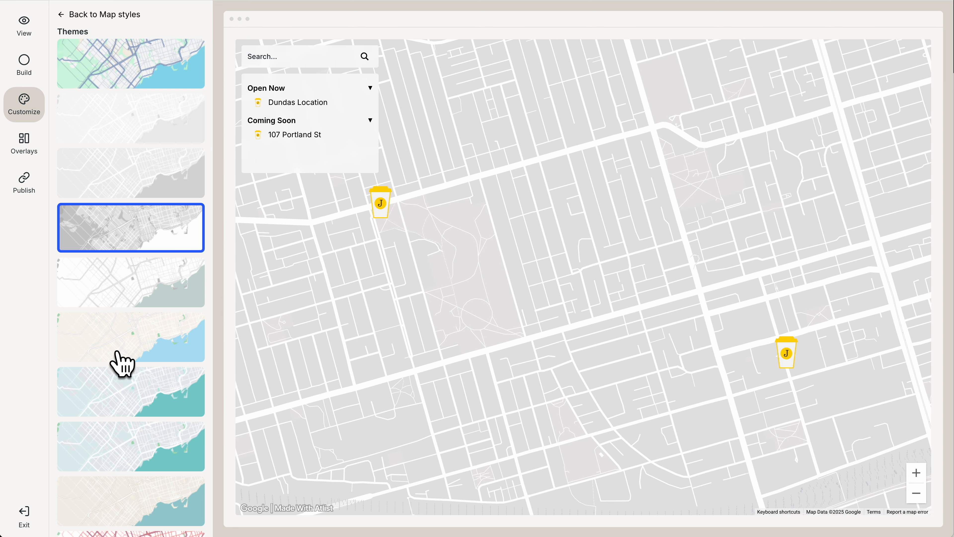
{"action": "left_click", "coordinate": [128, 371]}
{"action": "left_click", "coordinate": [134, 344]}
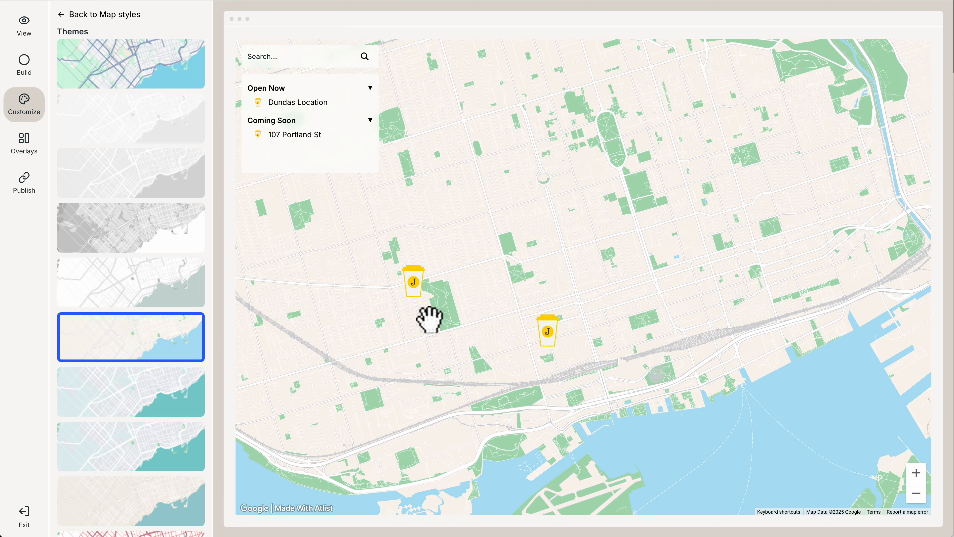
{"action": "scroll", "coordinate": [430, 319], "scroll_direction": "down", "scroll_amount": 2}
{"action": "left_click_drag", "start_coordinate": [382, 337], "coordinate": [488, 324]}
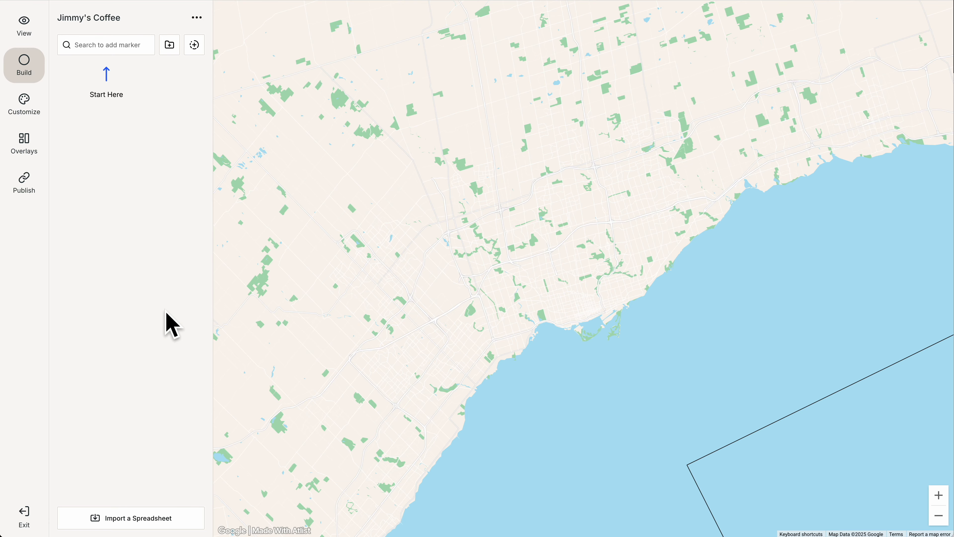
Step: Choose Import a Spreadsheet, then Connect Google Sheet
{"action": "left_click", "coordinate": [160, 508]}
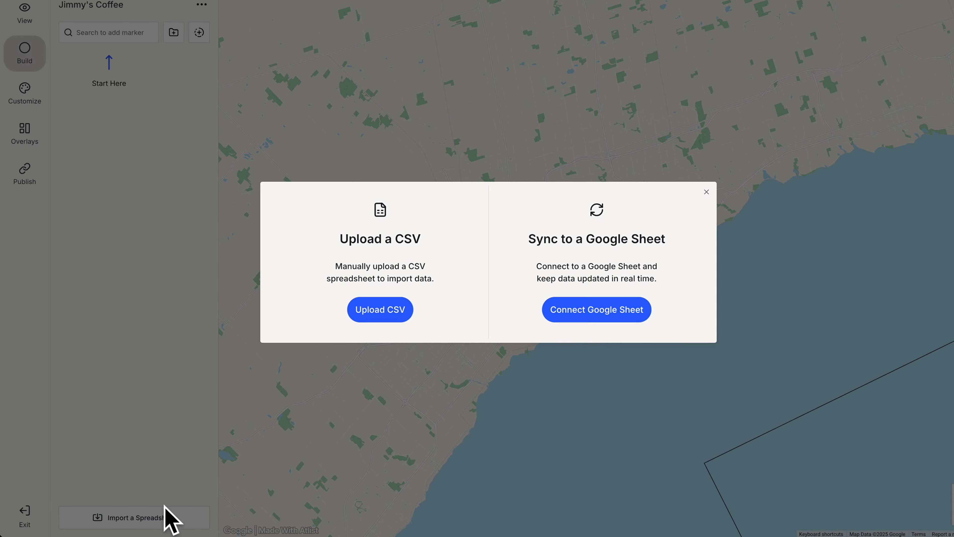
{"action": "left_click", "coordinate": [586, 318]}
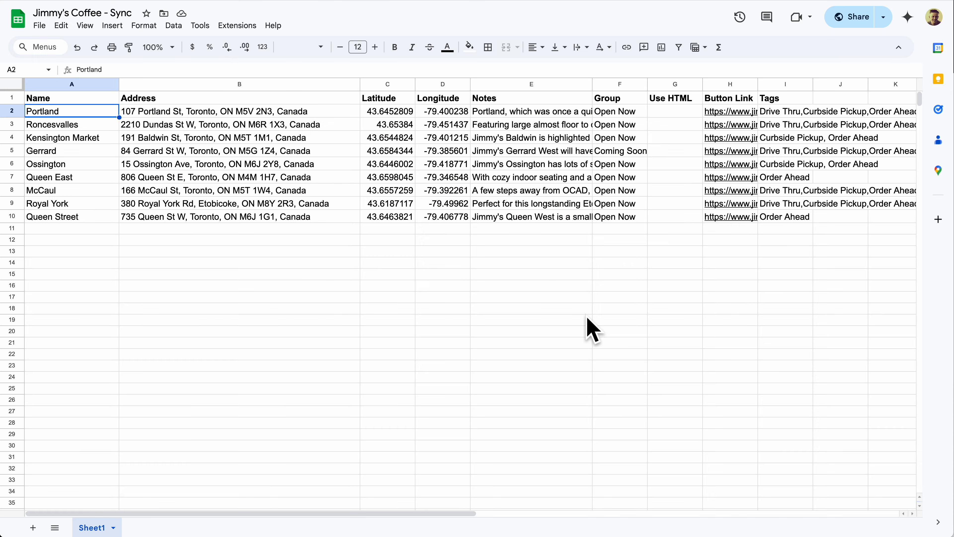
Step: Copy the spreadsheet's share link, with access set to anyone with the link as Viewer
{"action": "left_click", "coordinate": [847, 24]}
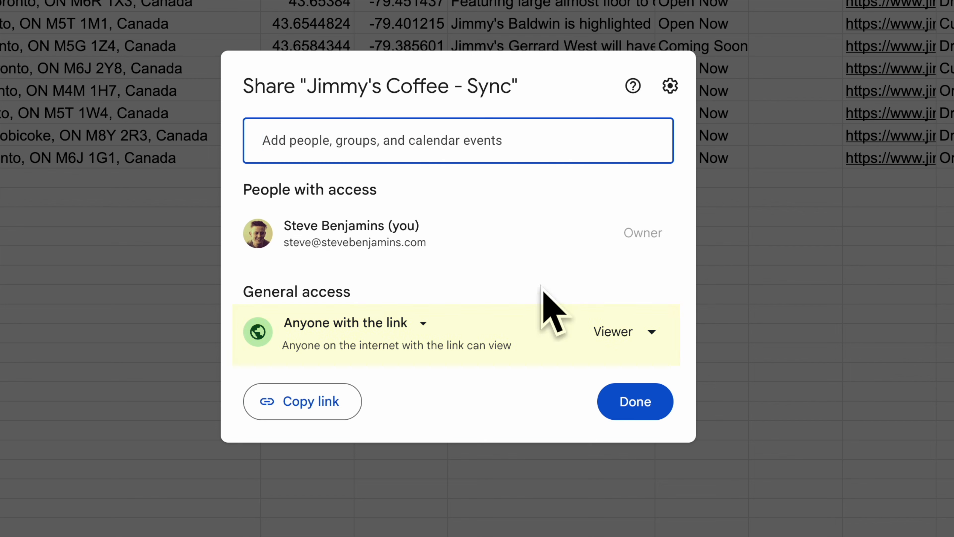
{"action": "left_click", "coordinate": [346, 392]}
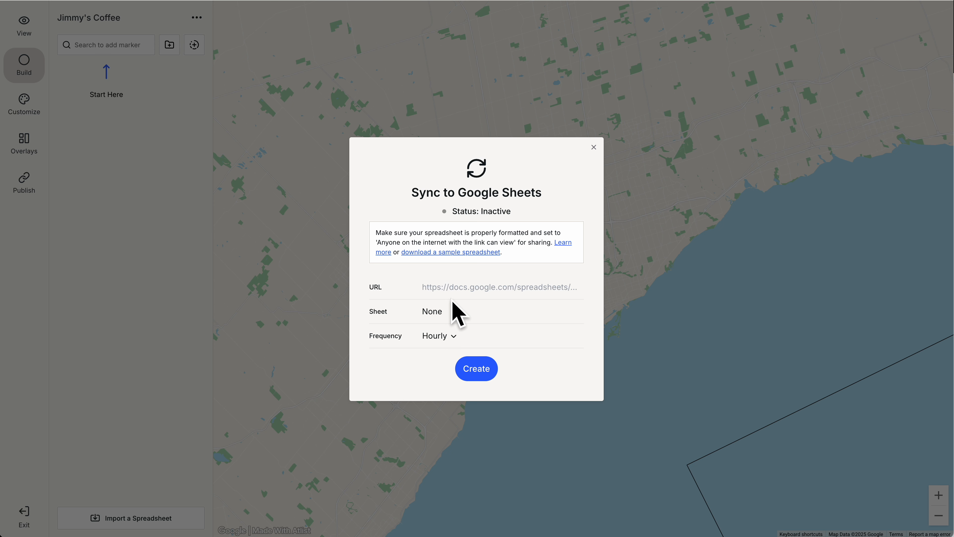
Step: Paste the sheet link and create the Google Sheets sync connection
{"action": "left_click", "coordinate": [457, 290]}
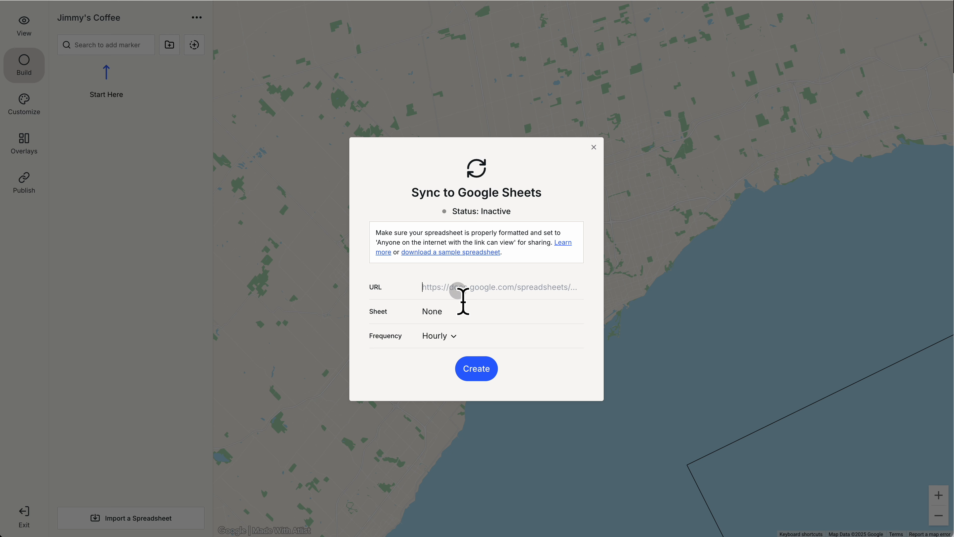
{"action": "key", "text": "super+v"}
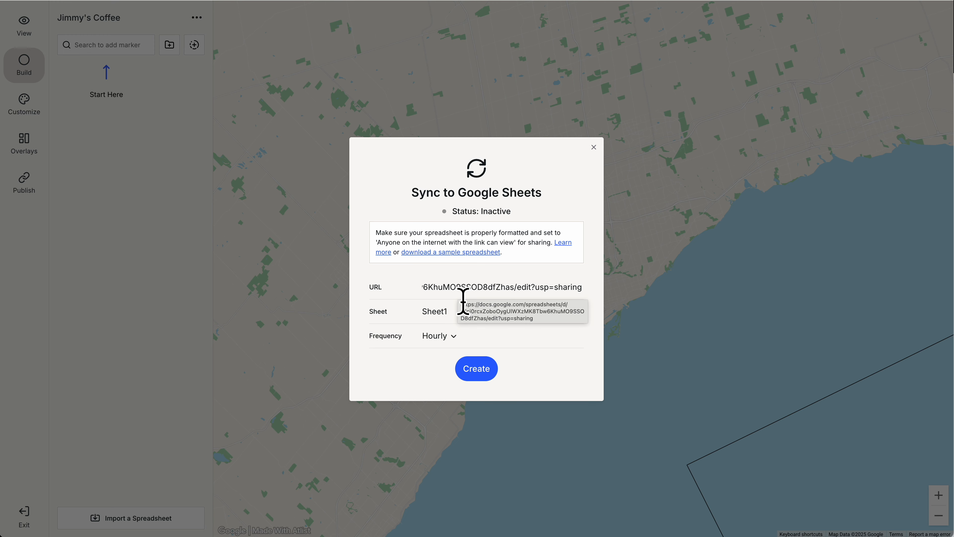
{"action": "left_click", "coordinate": [474, 365]}
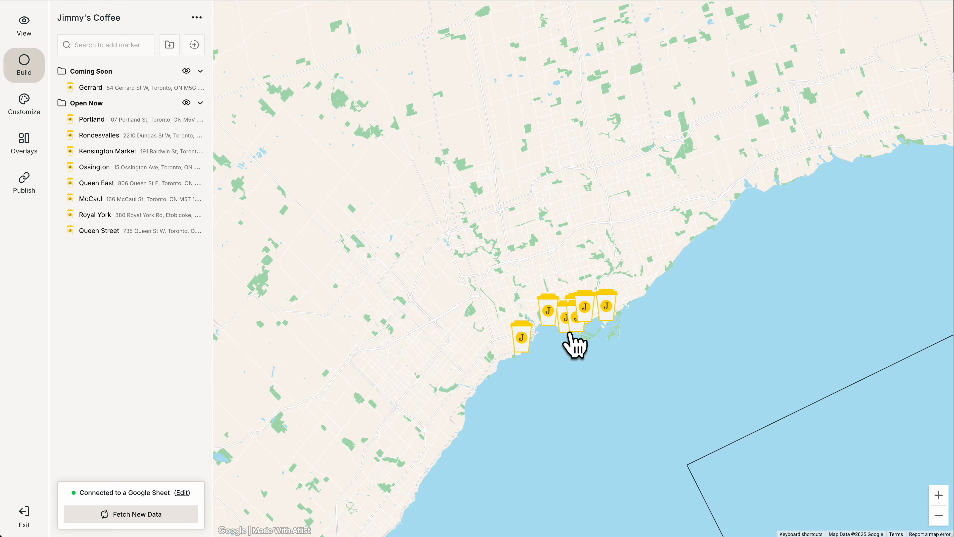
{"action": "scroll", "coordinate": [569, 331], "scroll_direction": "up", "scroll_amount": 3}
{"action": "scroll", "coordinate": [570, 330], "scroll_direction": "up", "scroll_amount": 2}
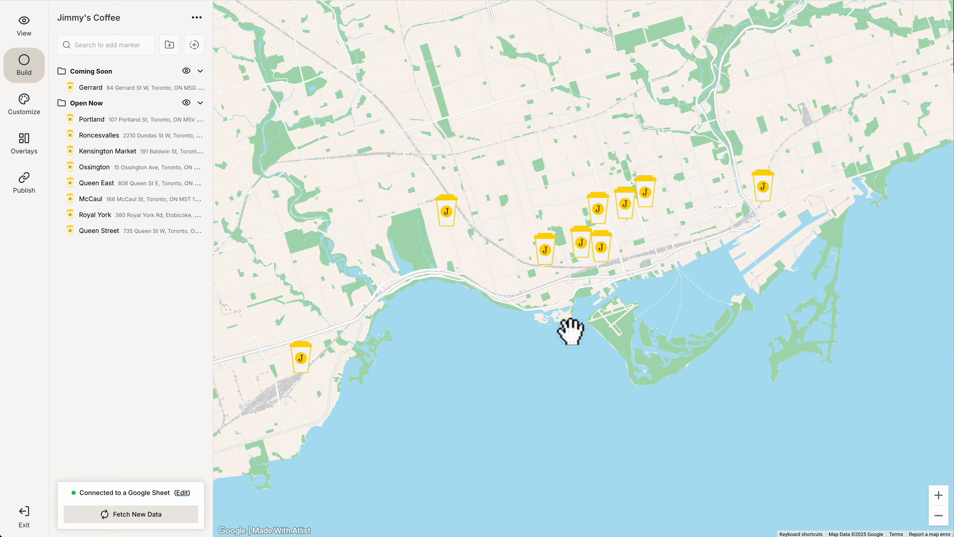
{"action": "scroll", "coordinate": [569, 331], "scroll_direction": "up", "scroll_amount": 1}
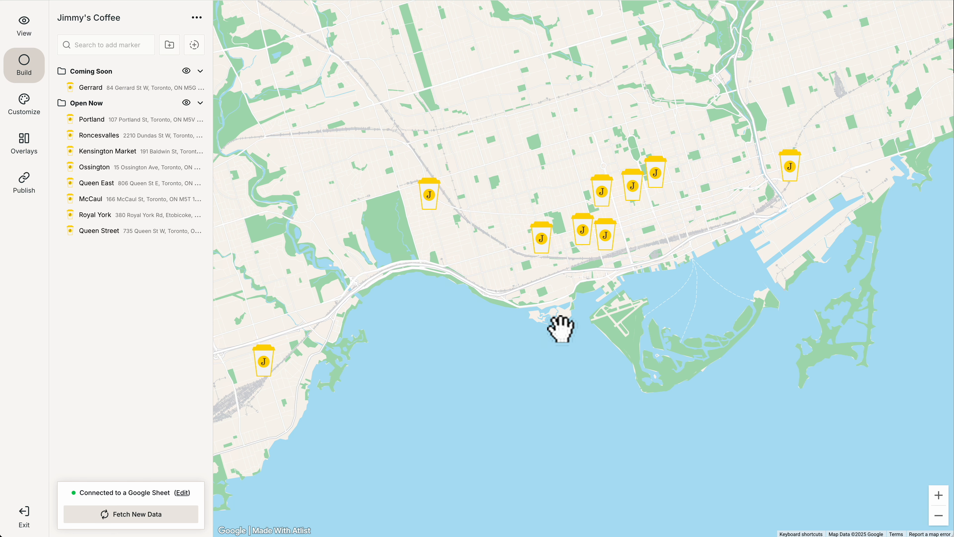
Step: Shrink the coffee-cup markers from 66px to 44px
{"action": "left_click", "coordinate": [24, 109]}
{"action": "left_click", "coordinate": [75, 57]}
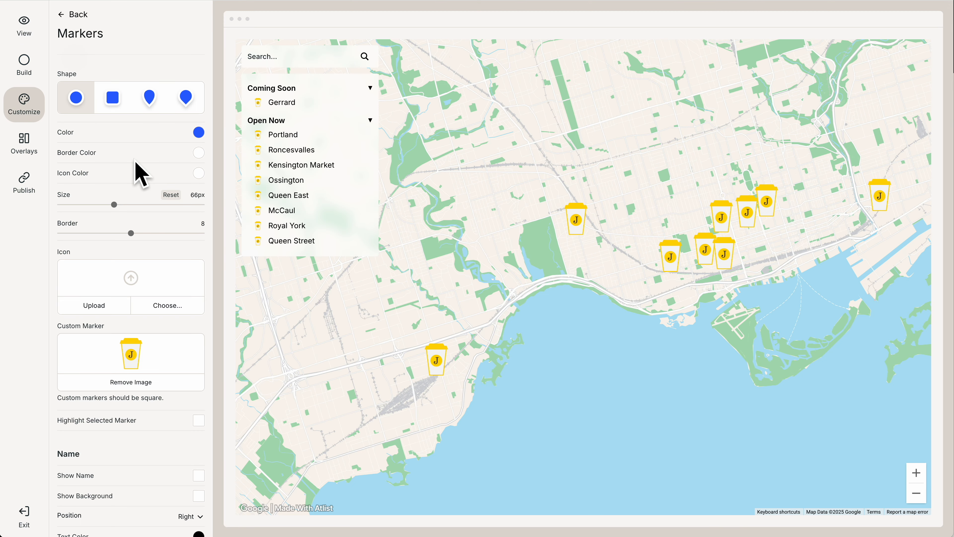
{"action": "left_click_drag", "start_coordinate": [111, 203], "coordinate": [88, 198]}
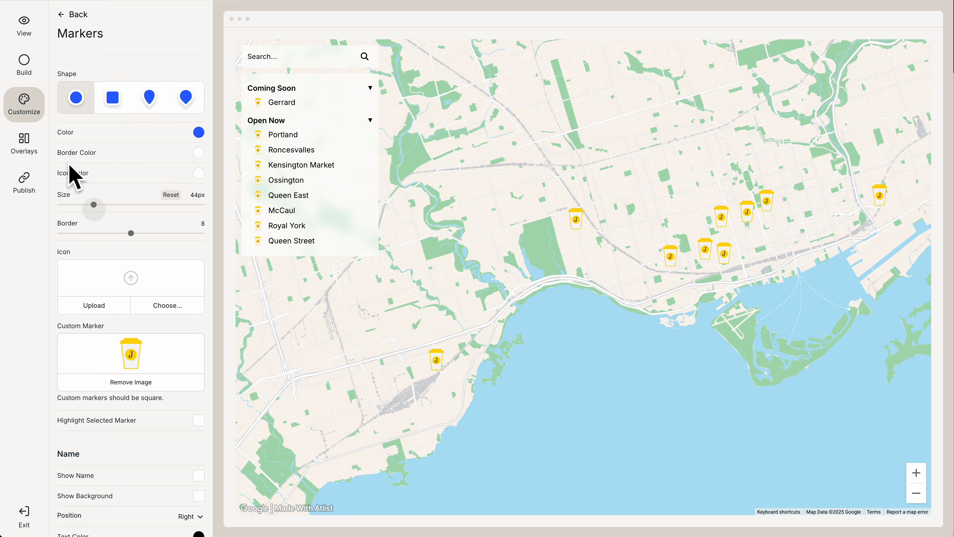
{"action": "left_click", "coordinate": [13, 68]}
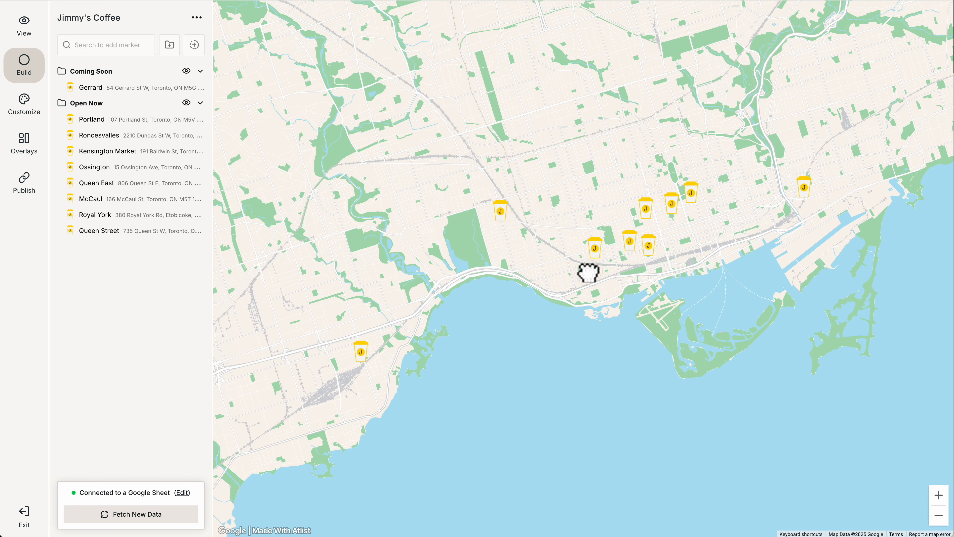
Step: Review the Google Sheets sync settings and close them unchanged
{"action": "scroll", "coordinate": [560, 277], "scroll_direction": "up", "scroll_amount": 3}
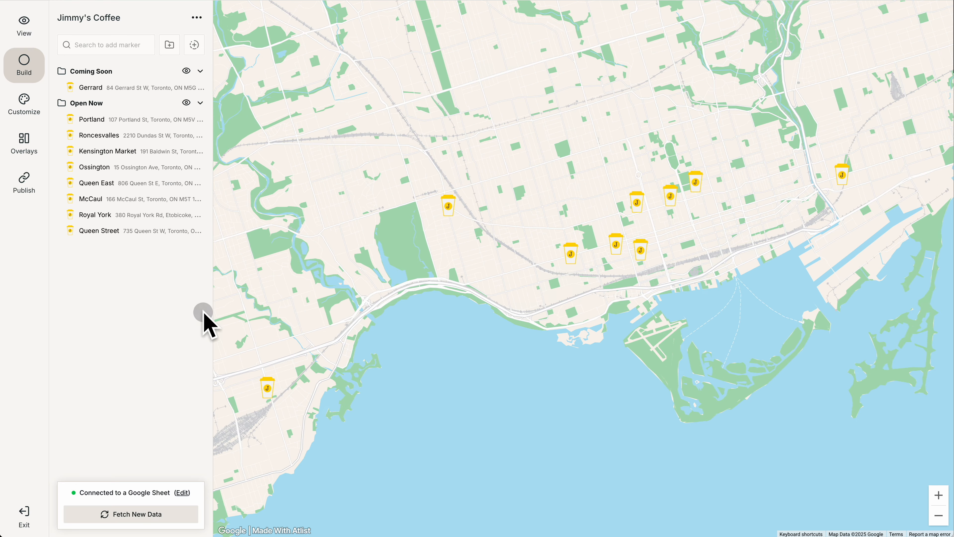
{"action": "left_click", "coordinate": [182, 493]}
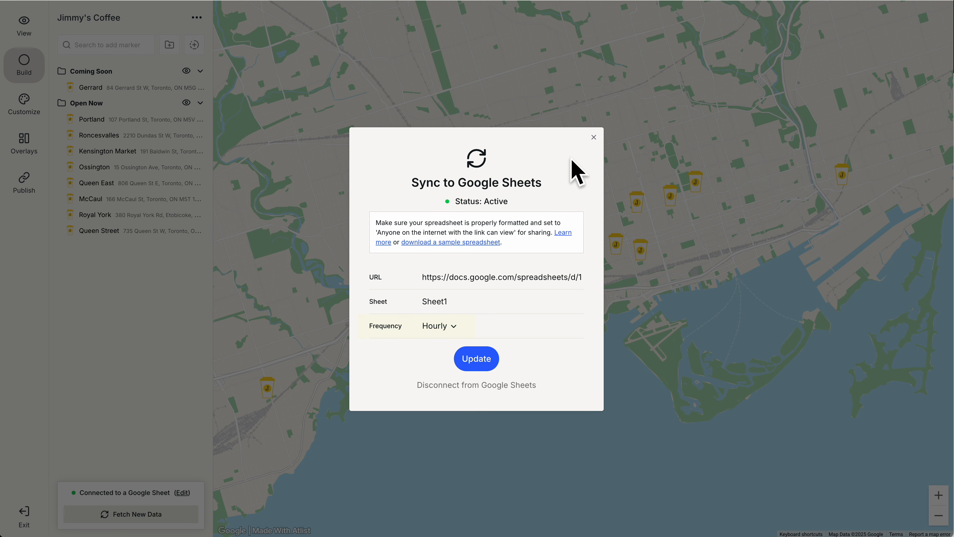
{"action": "left_click", "coordinate": [593, 138]}
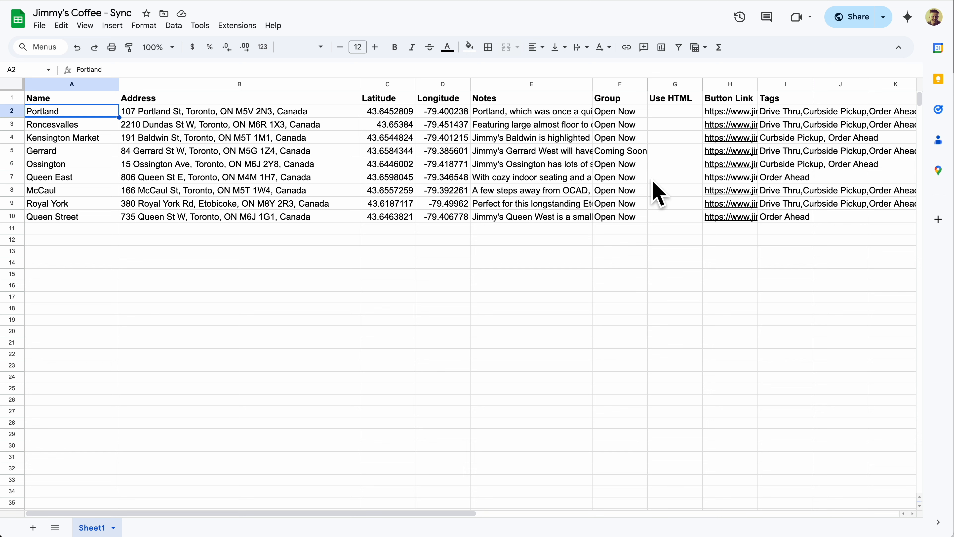
Step: Change Ossington's group in cell F6 to Coming Soon
{"action": "left_click", "coordinate": [634, 166]}
{"action": "type", "text": "Coming S"}
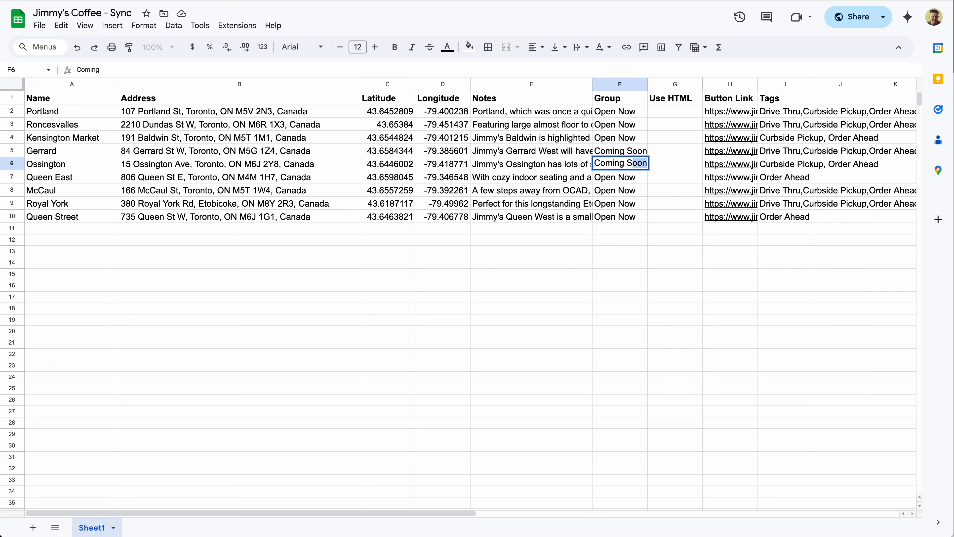
{"action": "key", "text": "Return"}
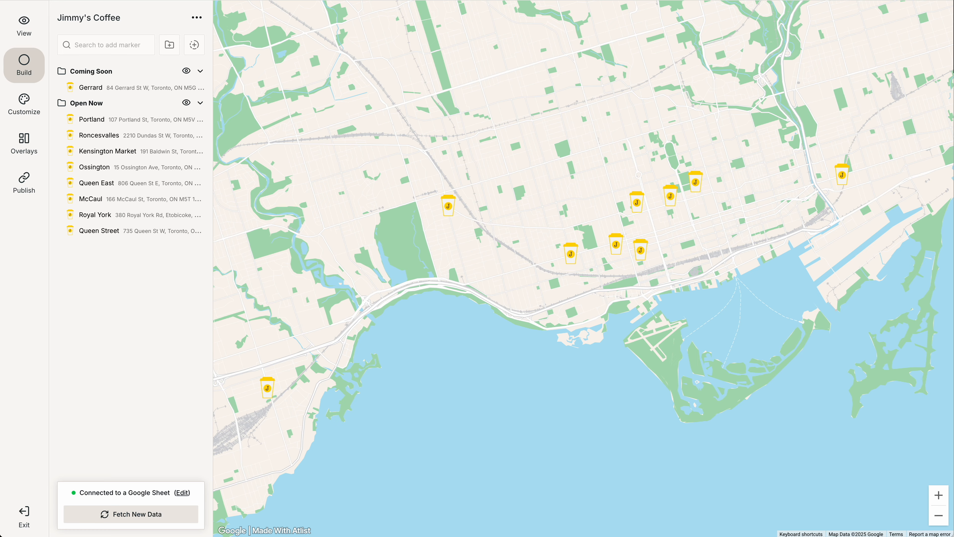
Step: Fetch new sheet data so Ossington moves under Coming Soon with Gerrard
{"action": "left_click", "coordinate": [187, 516]}
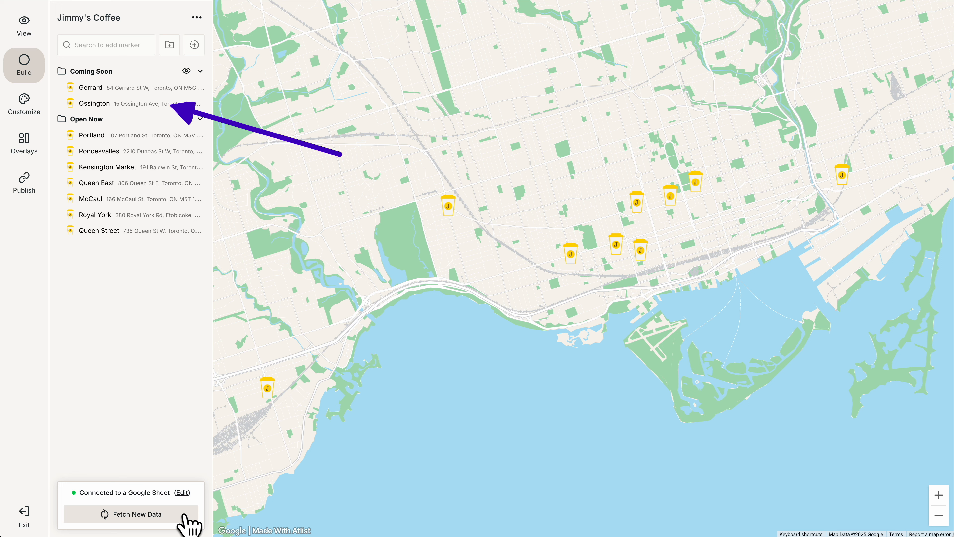
{"action": "mouse_move", "coordinate": [126, 49]}
{"action": "mouse_move", "coordinate": [188, 48]}
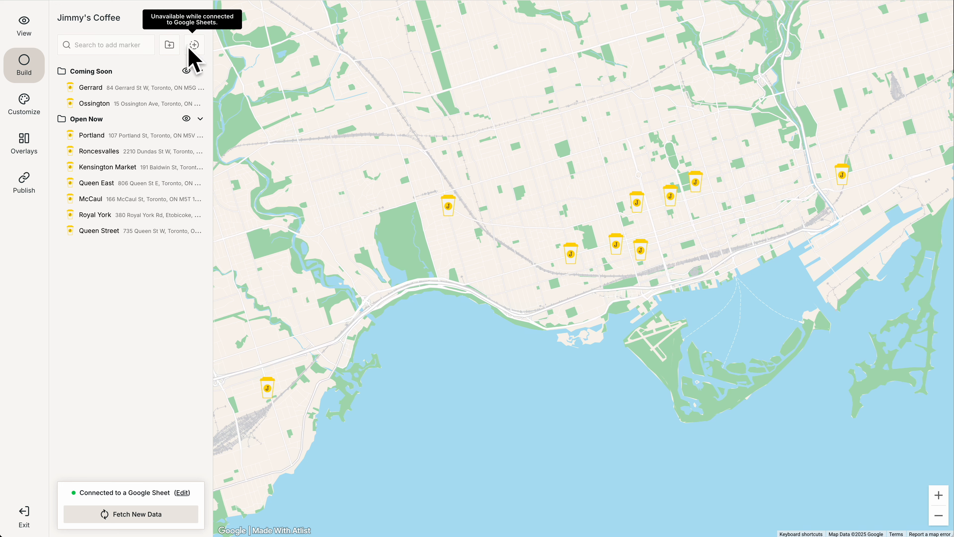
{"action": "left_click", "coordinate": [138, 135]}
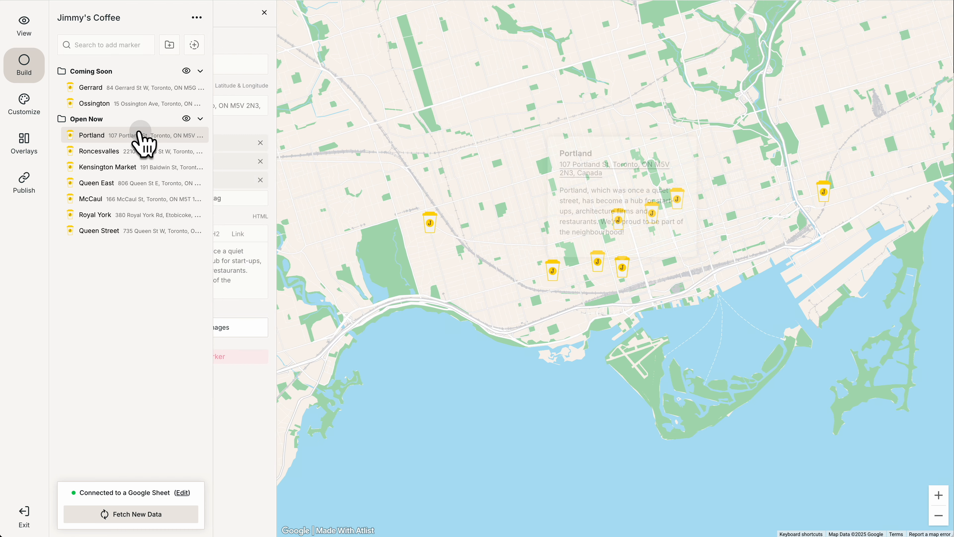
{"action": "mouse_move", "coordinate": [271, 110]}
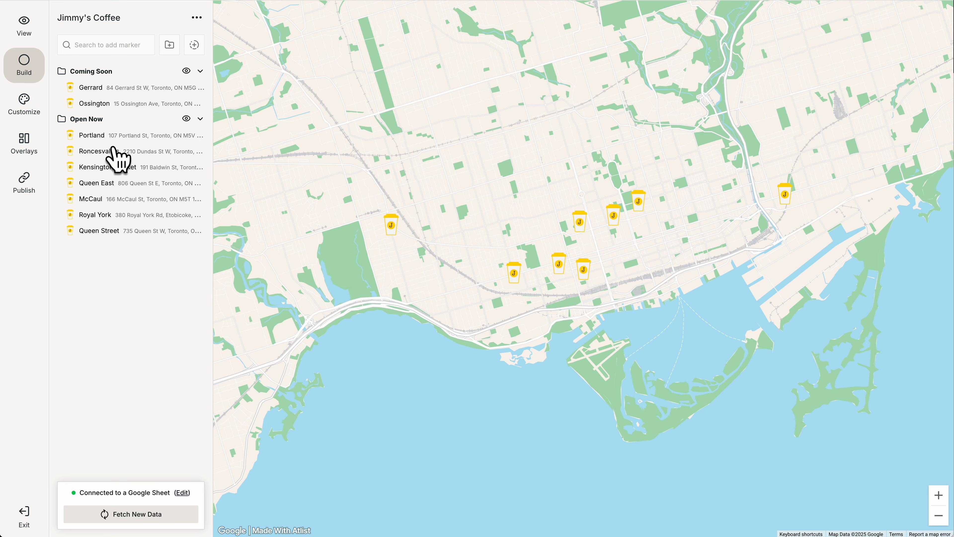
Step: Enable Buttons in the Modals settings and view Portland's popup with its Order Ahead button
{"action": "left_click", "coordinate": [27, 109]}
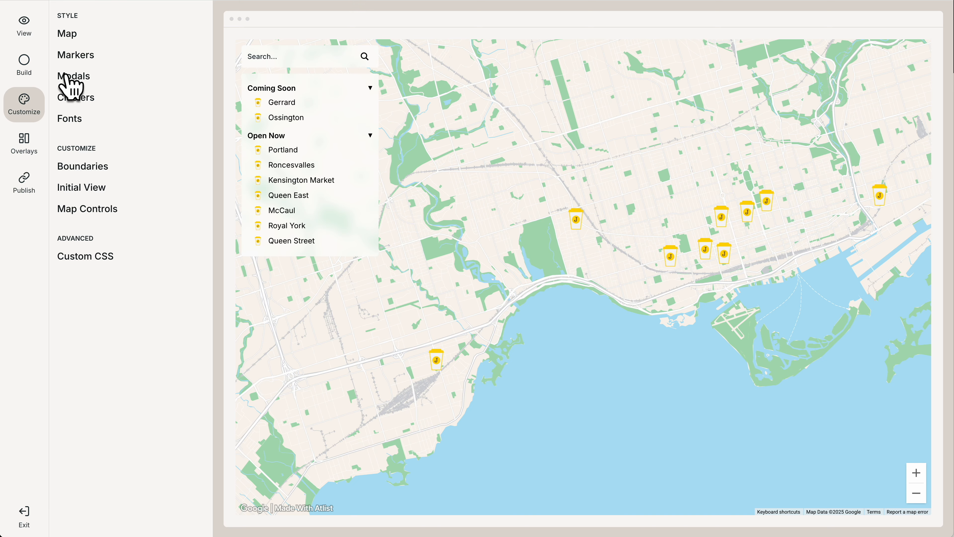
{"action": "left_click", "coordinate": [71, 77]}
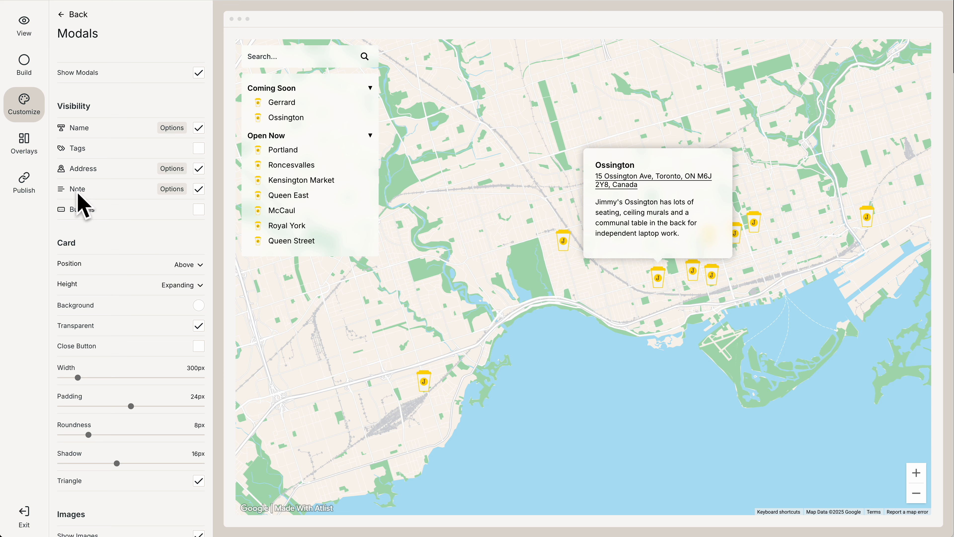
{"action": "left_click", "coordinate": [198, 210]}
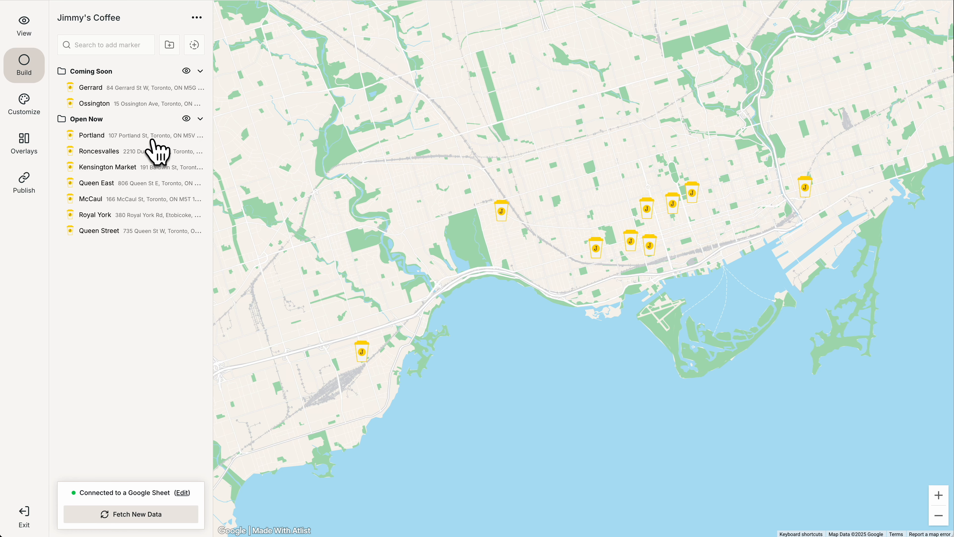
{"action": "left_click", "coordinate": [153, 139]}
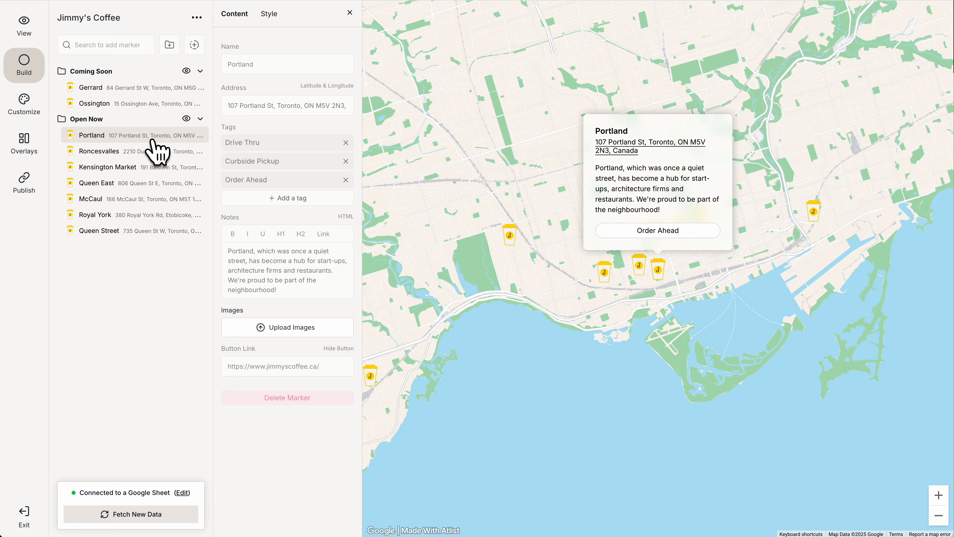
Step: Turn on the Tags overlay, then test the Curbside Pickup and Drive Thru filters in the preview
{"action": "left_click", "coordinate": [32, 151]}
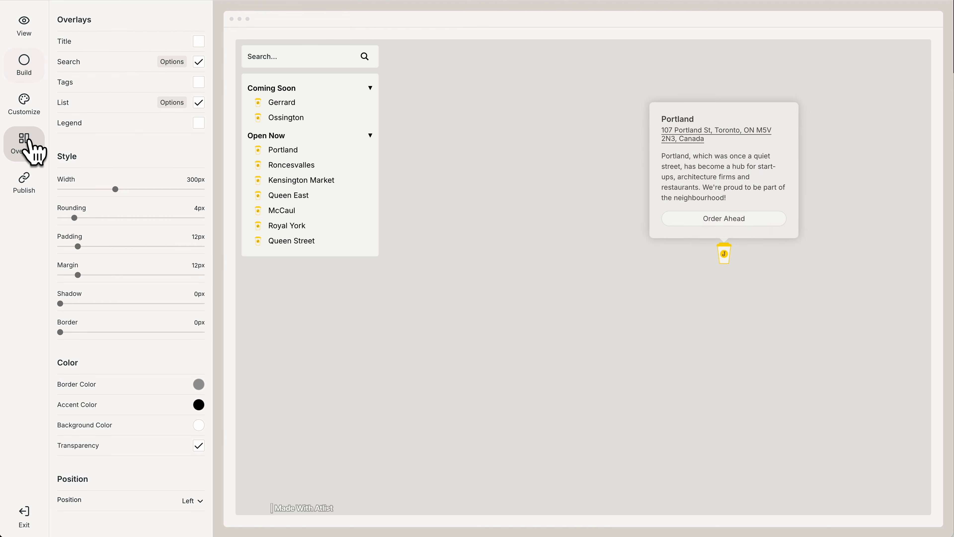
{"action": "left_click", "coordinate": [196, 79]}
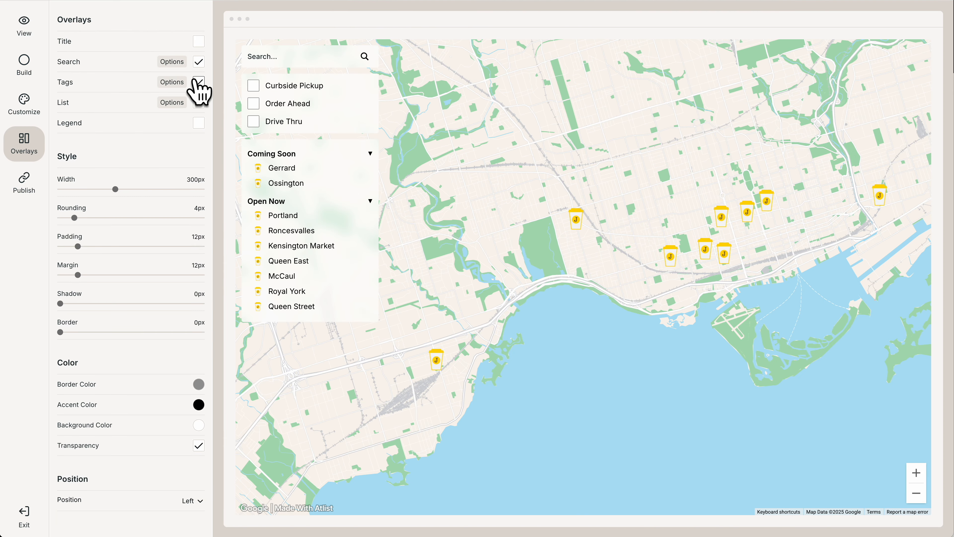
{"action": "left_click", "coordinate": [253, 86]}
{"action": "left_click", "coordinate": [253, 86]}
{"action": "left_click", "coordinate": [253, 121]}
{"action": "left_click", "coordinate": [253, 121]}
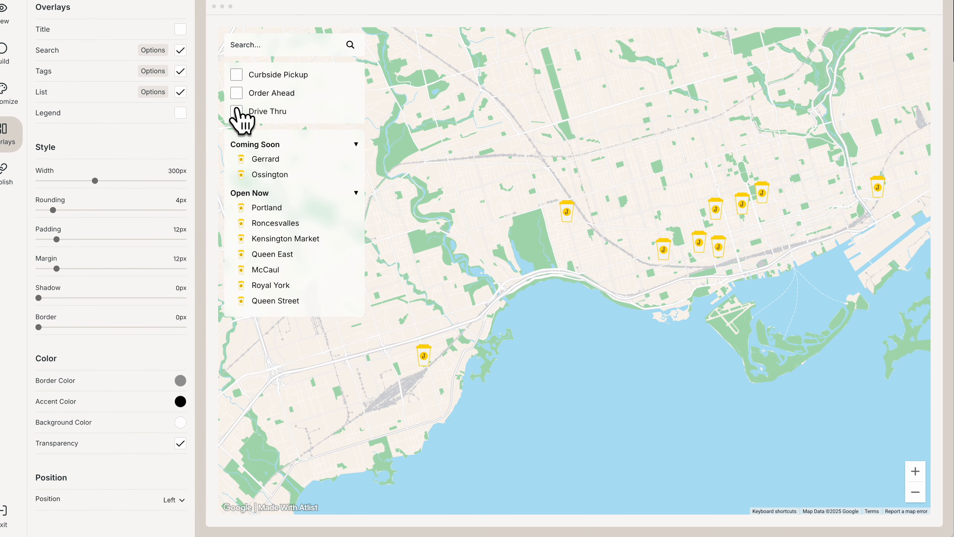
Step: Search the map for a street address and pick the matching suggestion to sort stores by distance
{"action": "left_click", "coordinate": [263, 37]}
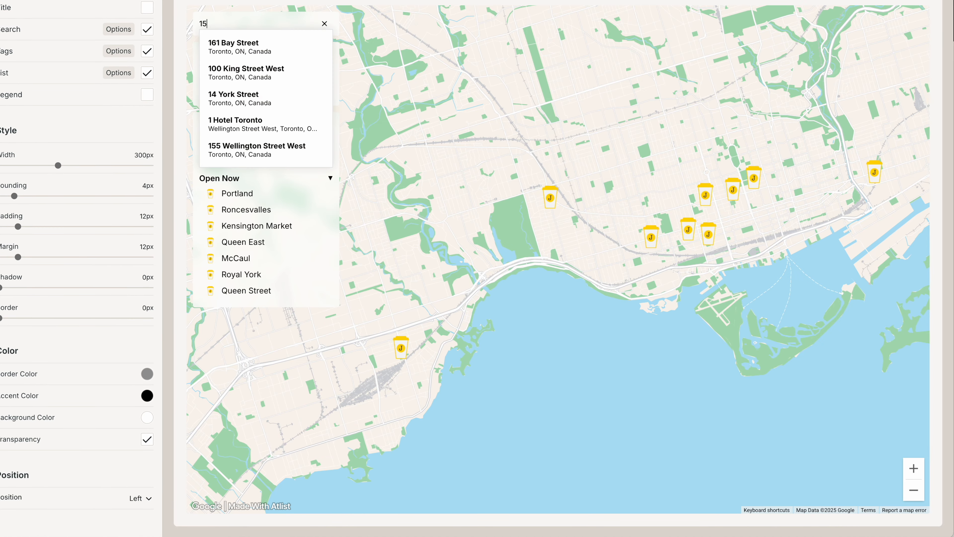
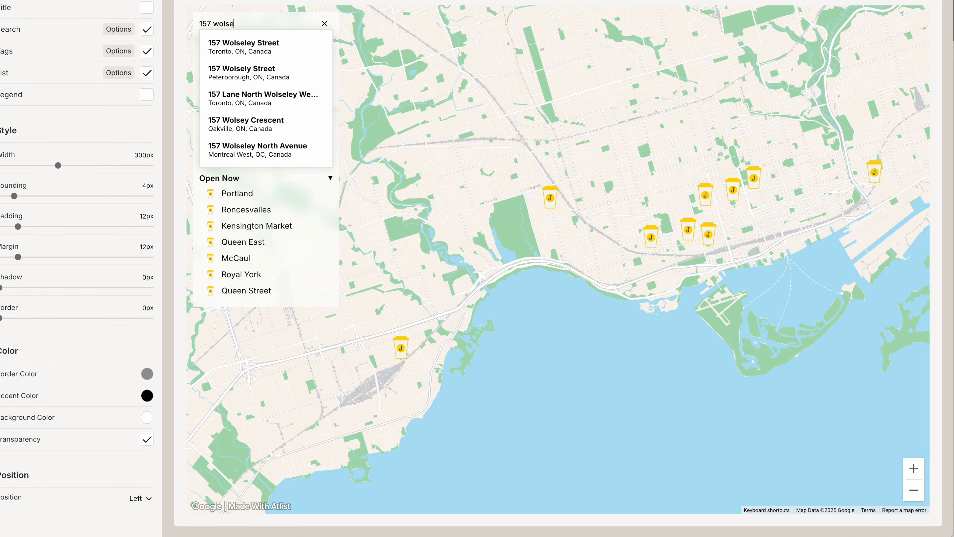
{"action": "left_click", "coordinate": [237, 54]}
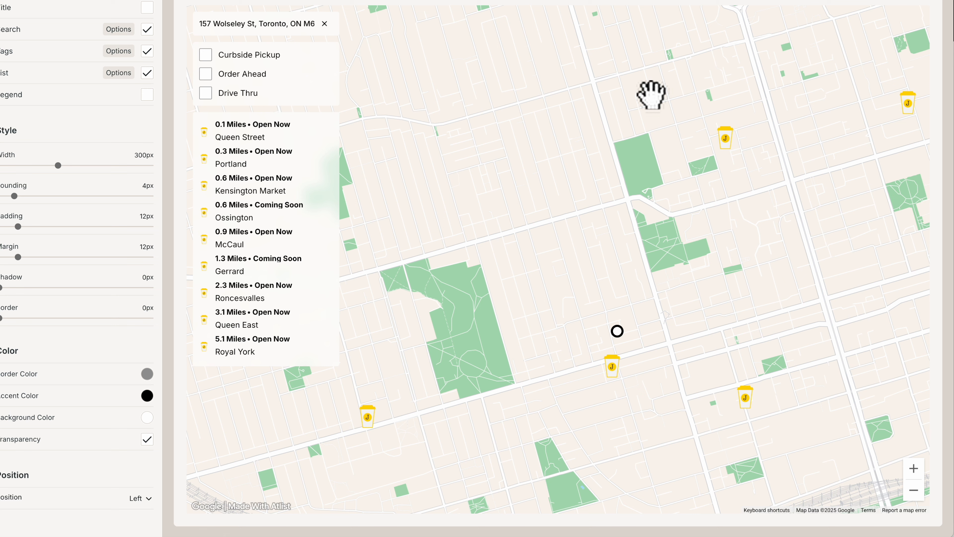